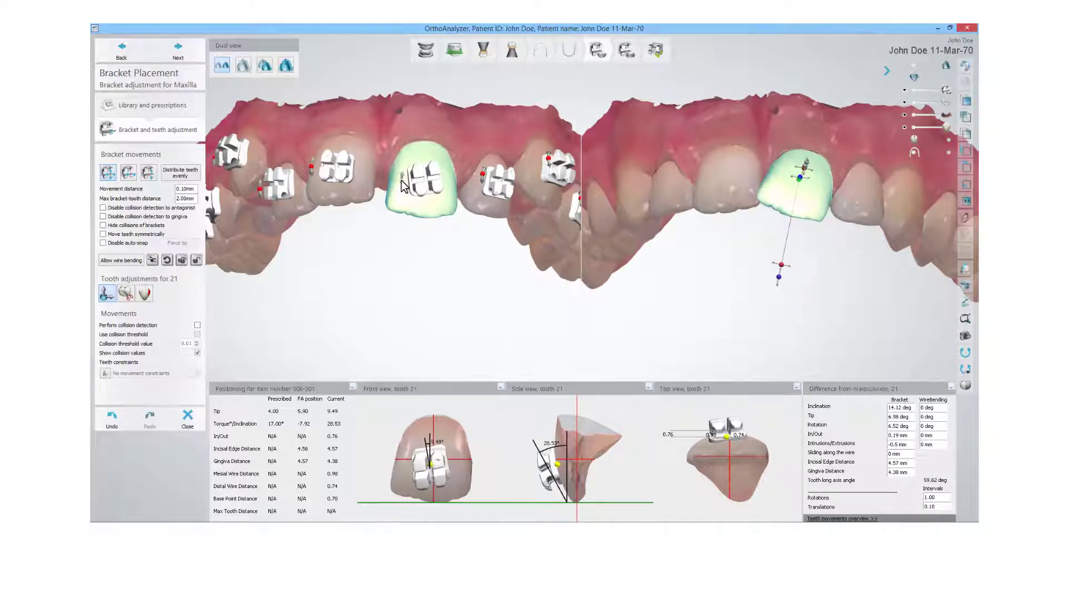
# Step: Rotate tooth 21 in the setup model to adjust its tip
pyautogui.moveTo(811, 193); pyautogui.dragTo(778, 198)
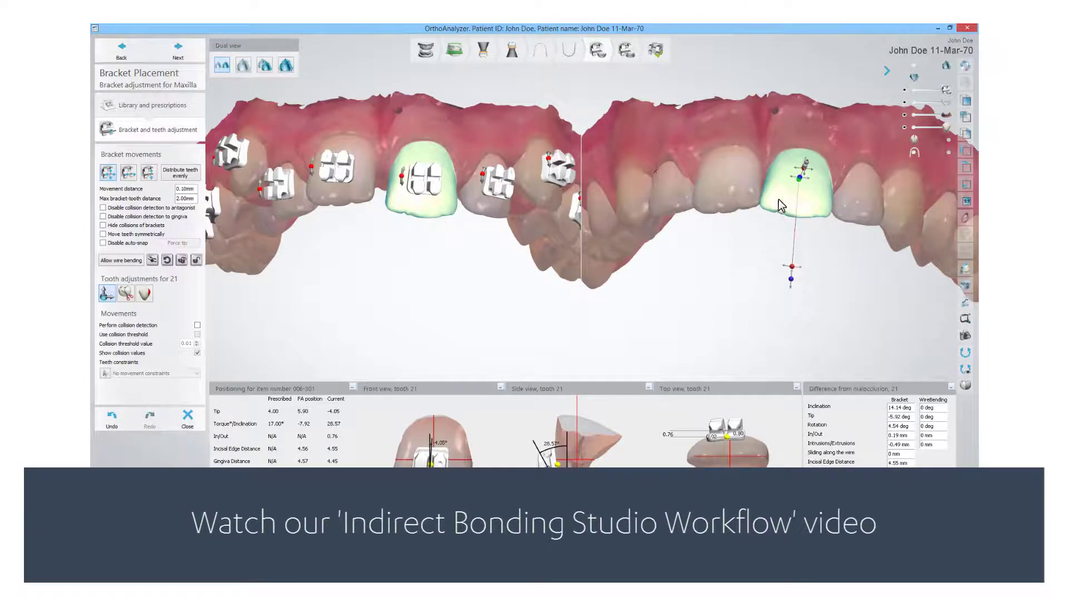
pyautogui.moveTo(778, 199); pyautogui.dragTo(722, 220, button='middle')
pyautogui.moveTo(727, 291); pyautogui.dragTo(733, 294)
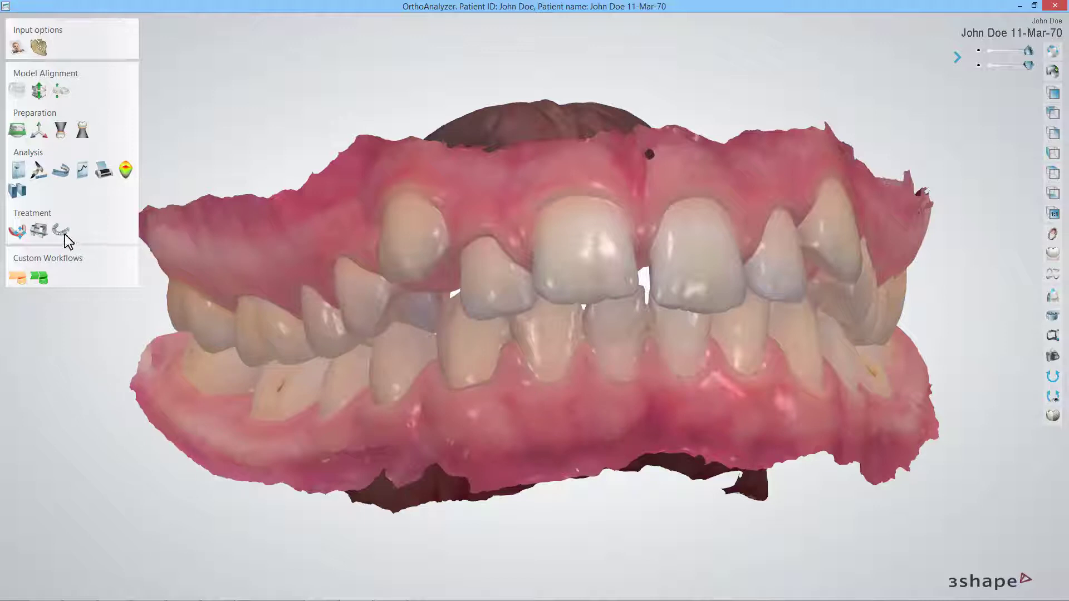
# Step: Start bracket placement for both jaws and set the maxillary arch shape to 3M Permachrome Resilient LA Upper
pyautogui.click(39, 231)
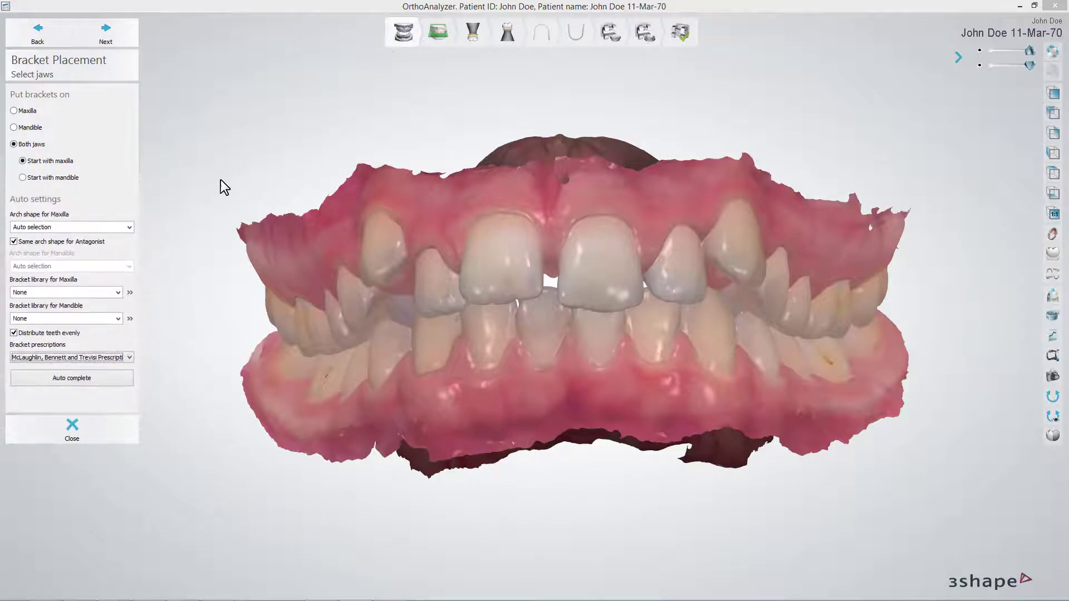
pyautogui.click(129, 228)
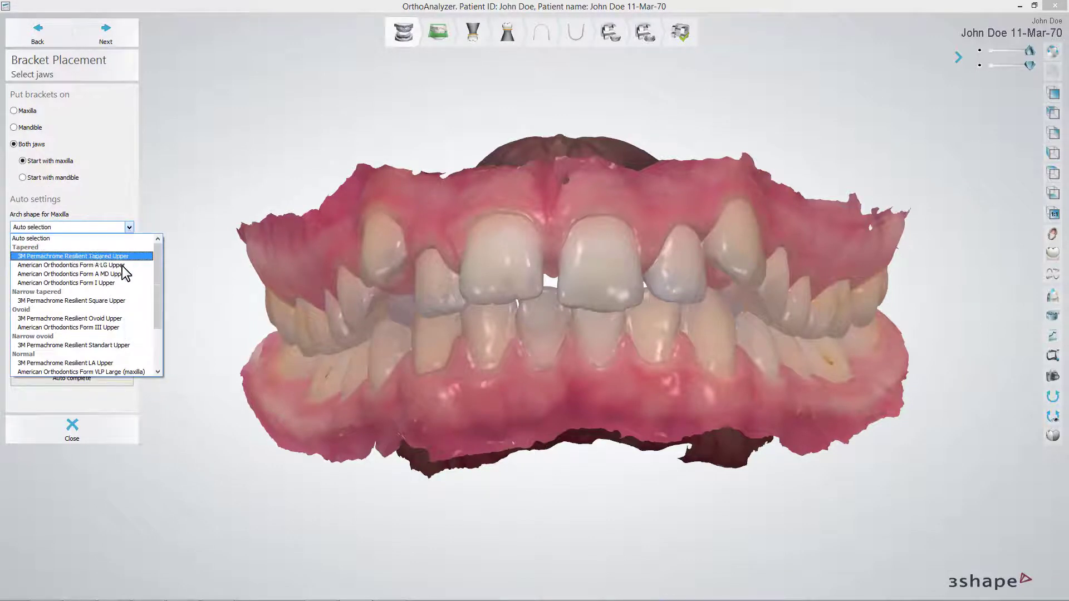
pyautogui.click(85, 363)
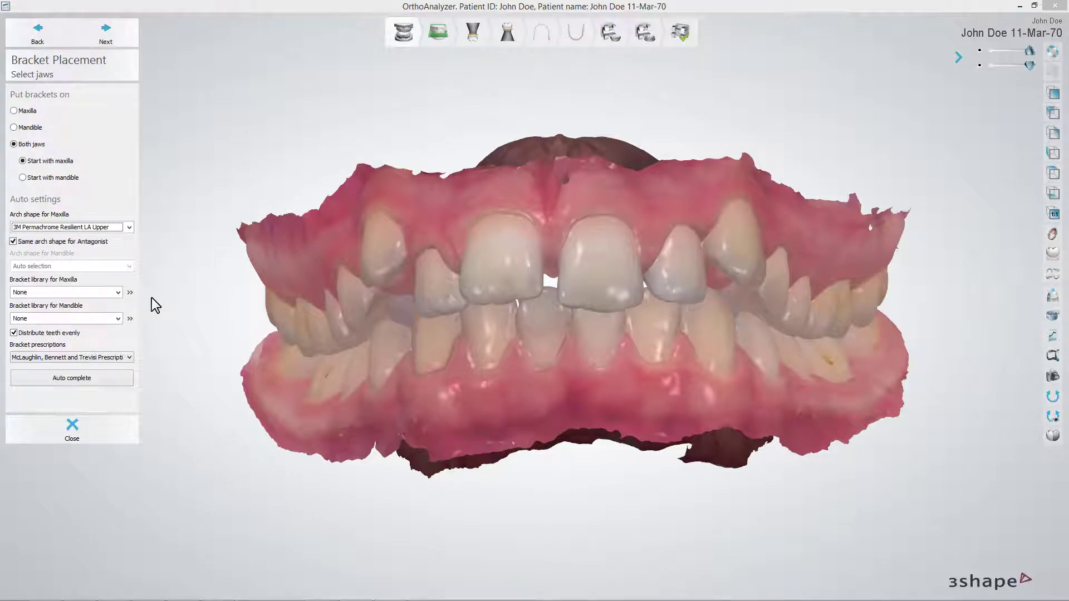
# Step: Assign the doctor's upper mixed library 1 to the maxilla and lower mixed library 2 to the mandible
pyautogui.click(118, 292)
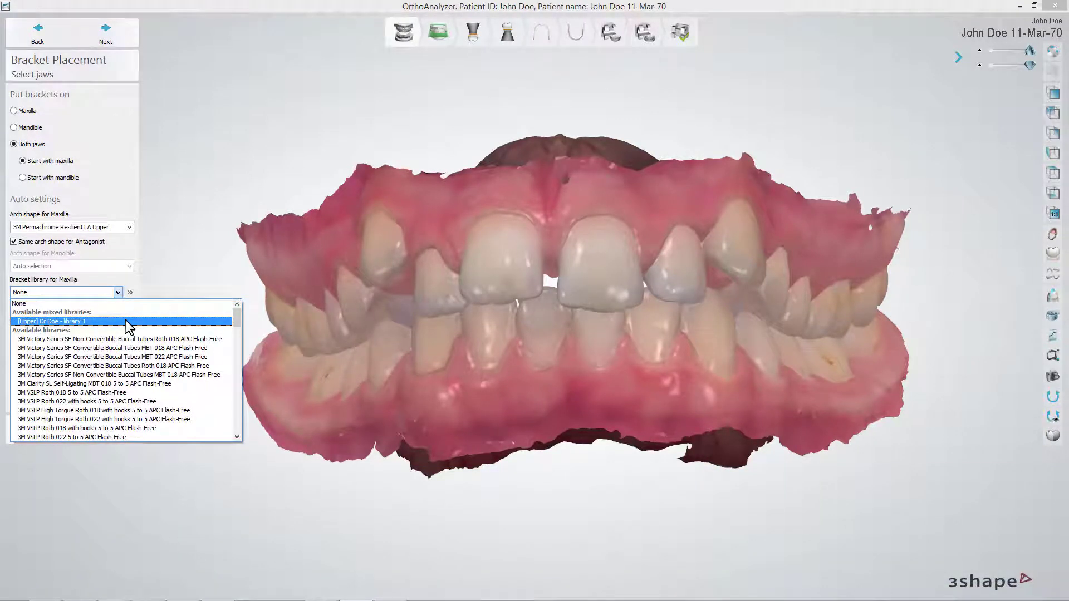
pyautogui.click(126, 321)
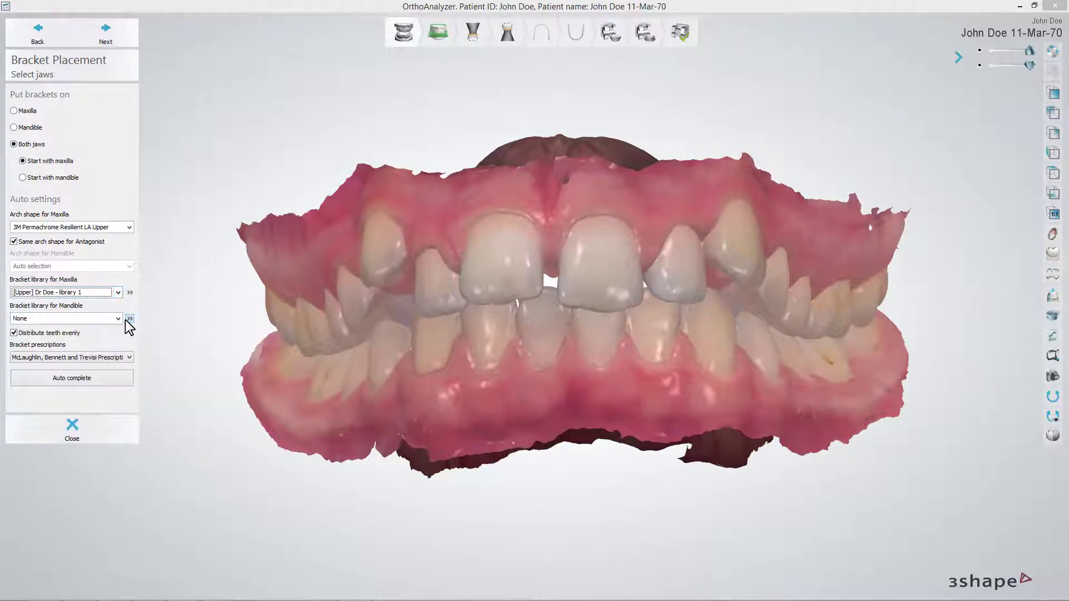
pyautogui.click(118, 319)
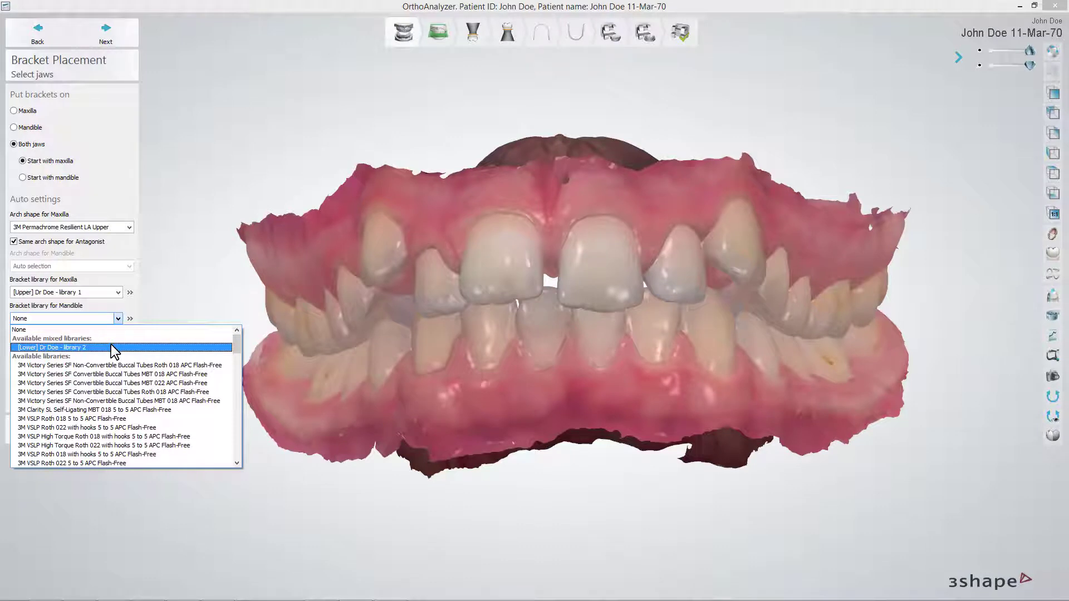
pyautogui.click(111, 345)
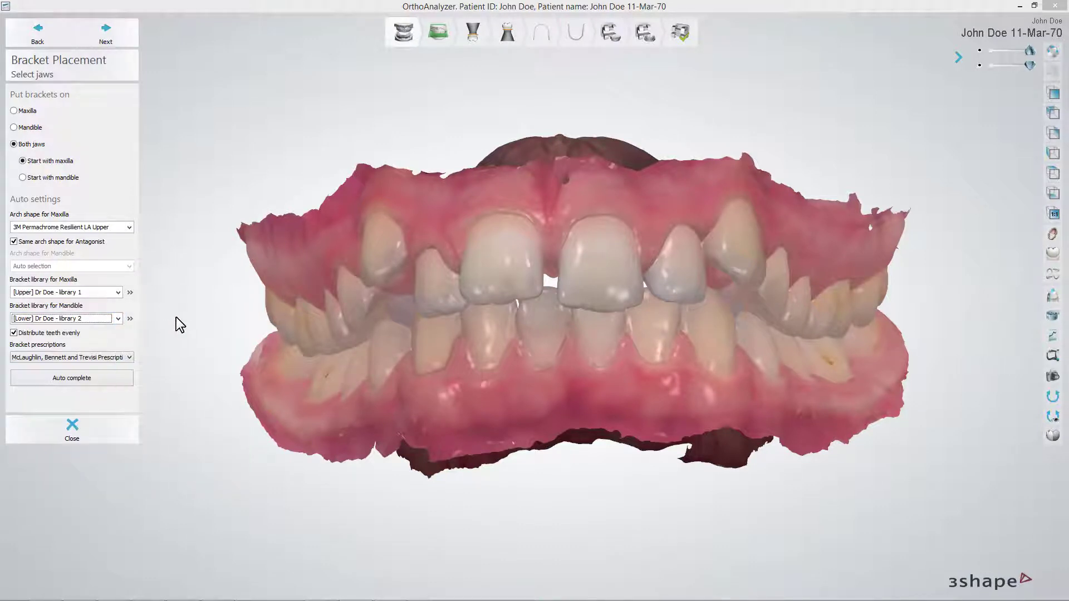
# Step: Set the bracket prescription to Hollywood and auto-complete the bracket placement
pyautogui.click(121, 358)
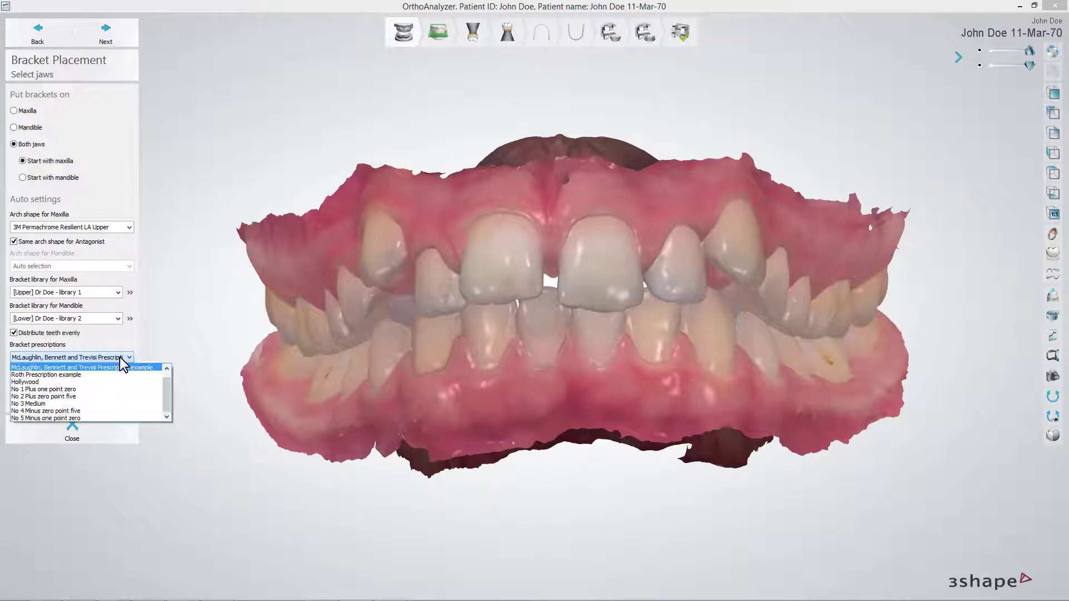
pyautogui.click(113, 381)
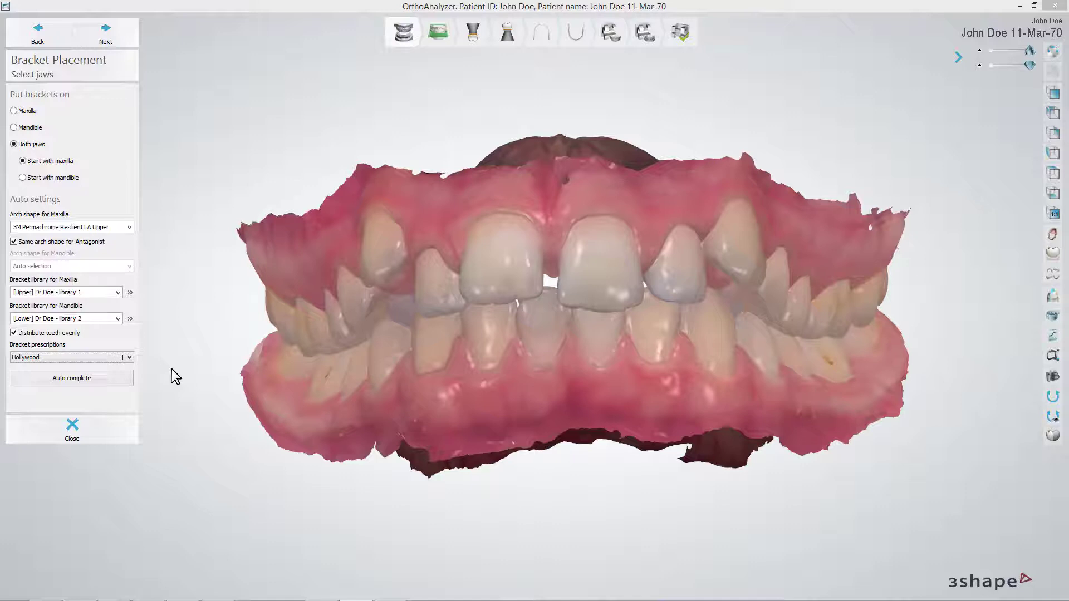
pyautogui.click(113, 380)
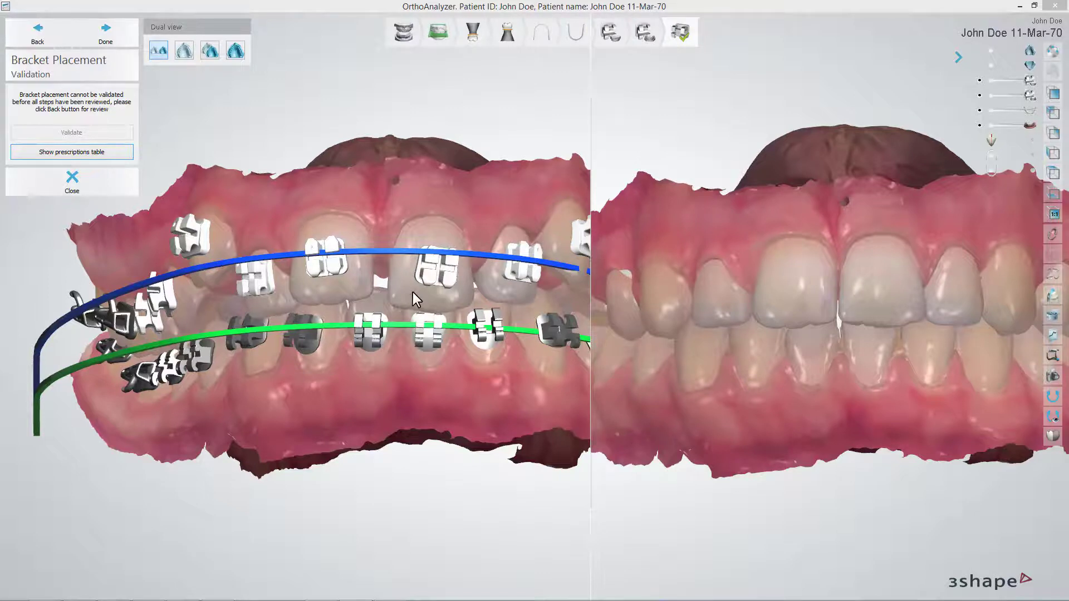
# Step: Return to the maxillary arch shape placement, shift the arch slightly along its symmetry axis, and continue past the mandibular arch placement
pyautogui.click(55, 41)
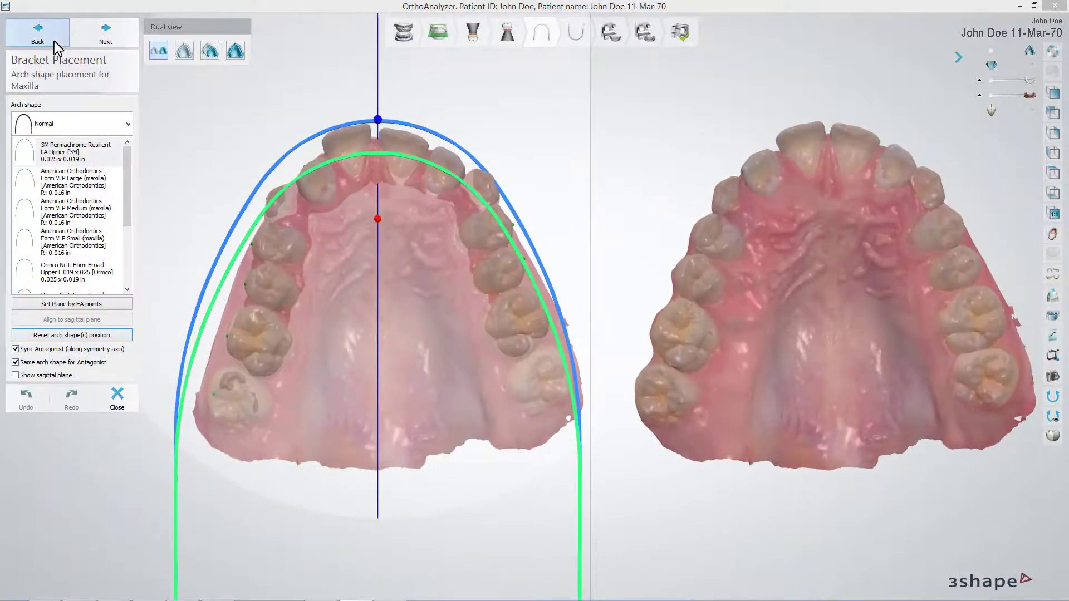
pyautogui.moveTo(382, 122); pyautogui.dragTo(382, 118)
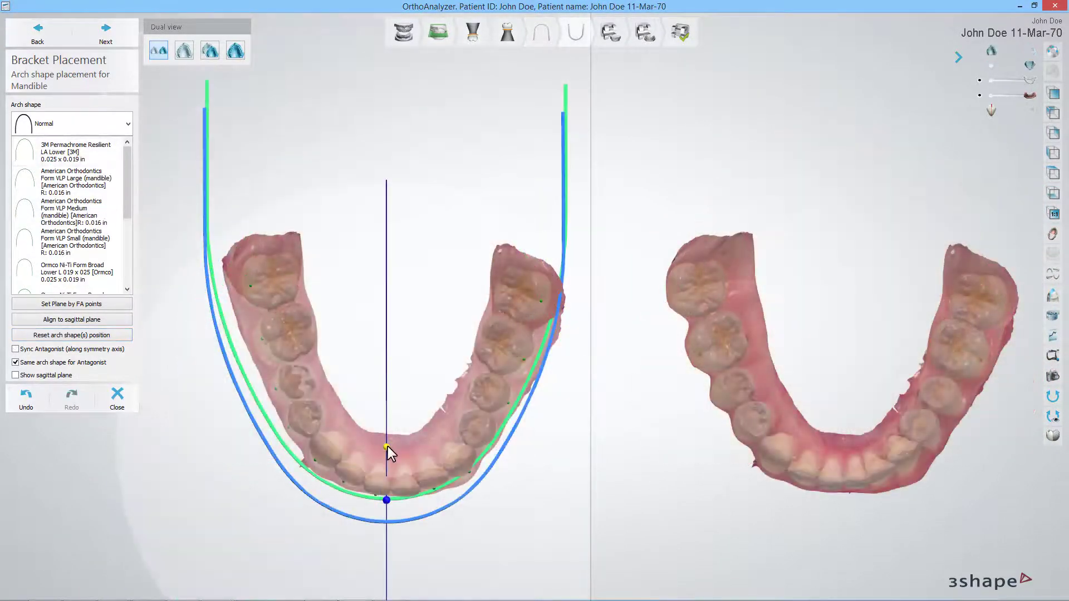
pyautogui.click(100, 43)
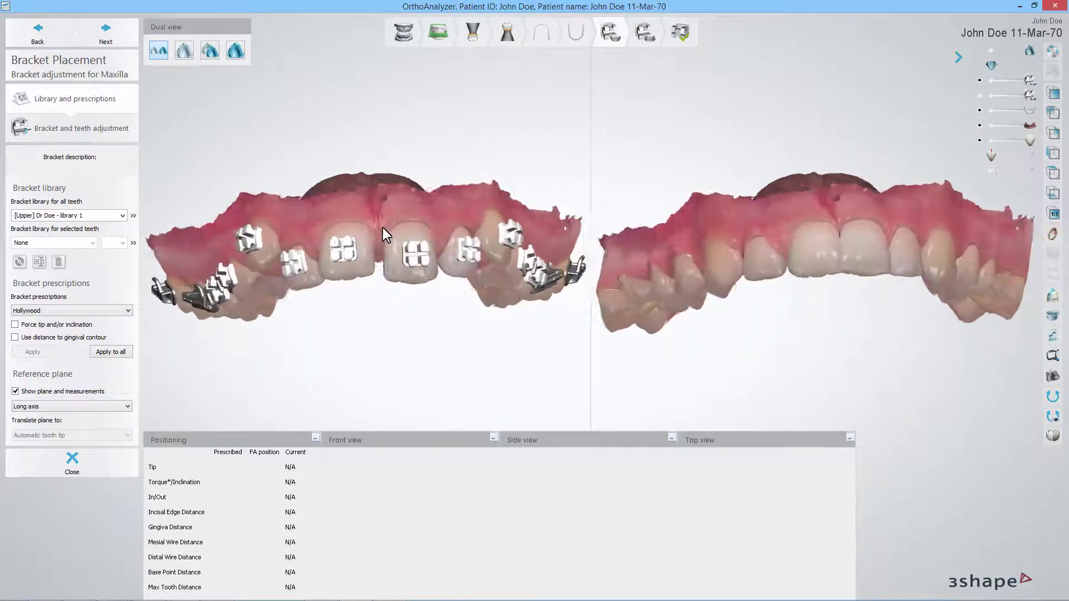
# Step: Open bracket and teeth adjustment for the maxilla and distribute its teeth evenly
pyautogui.moveTo(382, 228)
pyautogui.mouseDown(button='right')
pyautogui.moveTo(392, 229)
pyautogui.moveTo(356, 231)
pyautogui.moveTo(369, 229)
pyautogui.mouseUp(button='right')
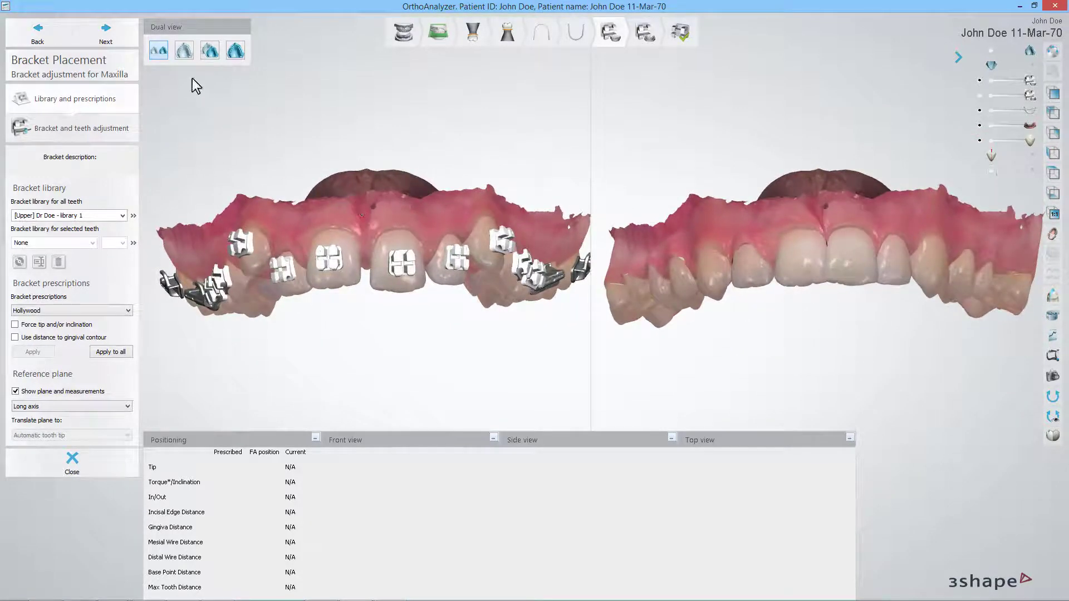
pyautogui.click(132, 46)
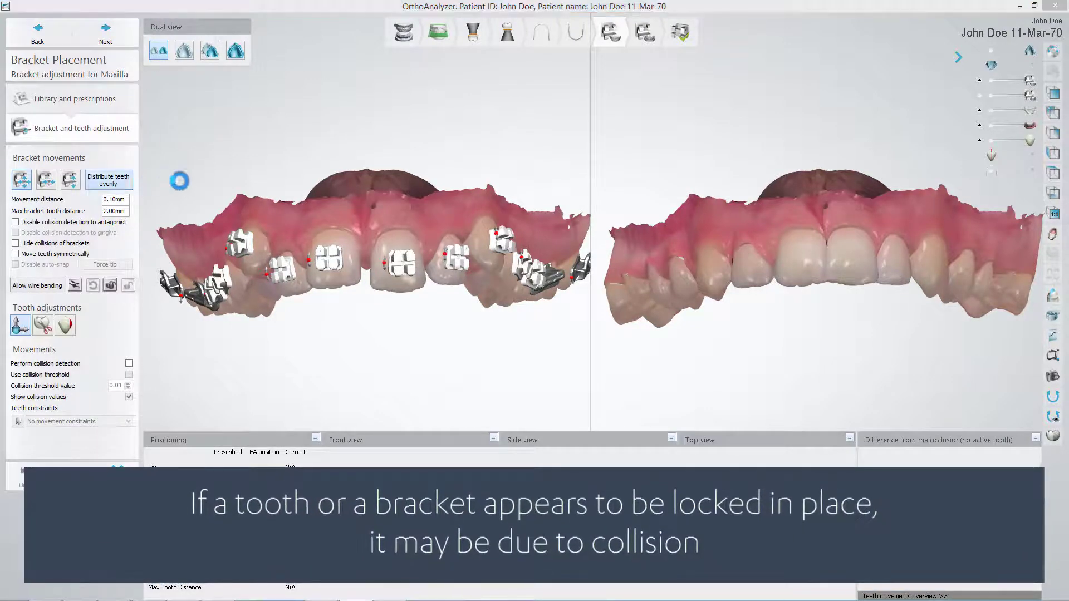
pyautogui.moveTo(811, 242)
pyautogui.mouseDown(button='right')
pyautogui.moveTo(828, 245)
pyautogui.moveTo(814, 249)
pyautogui.mouseUp(button='right')
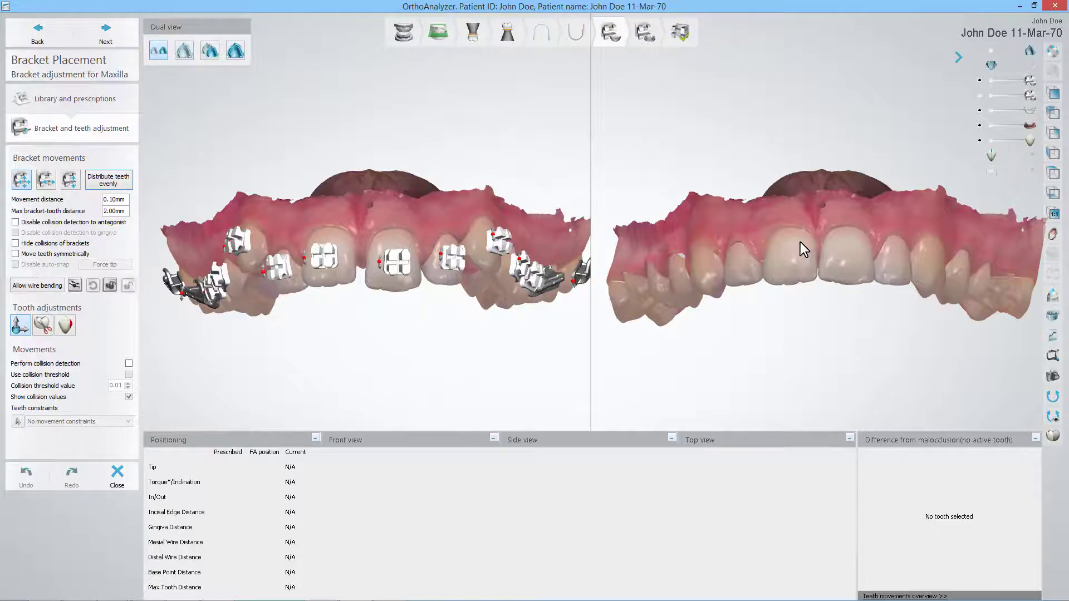
# Step: Validate all maxillary brackets, disabling collision detection to gingiva to get past the collisions
pyautogui.click(110, 290)
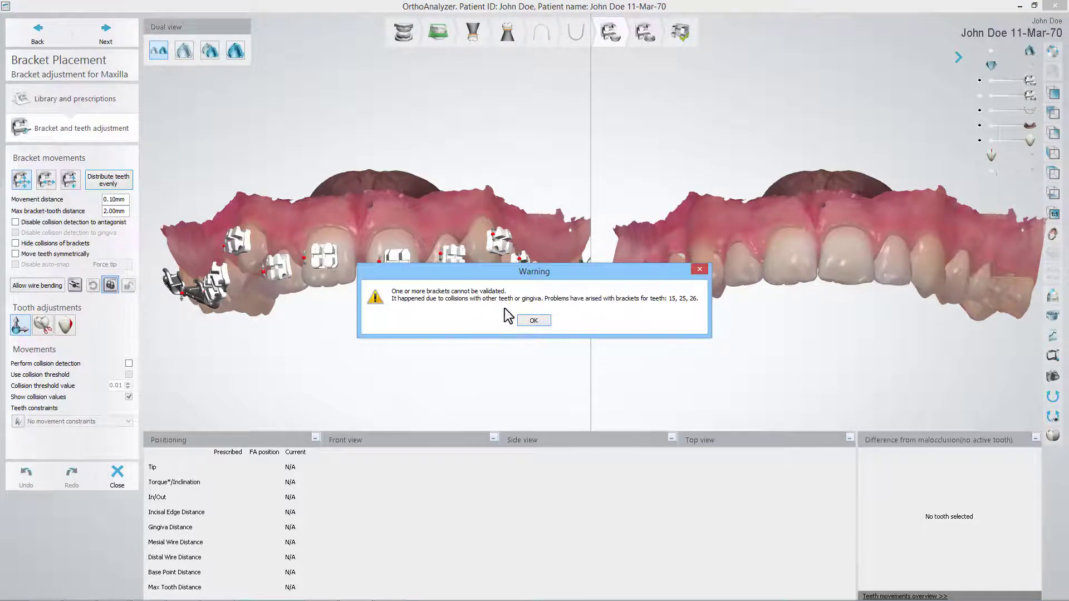
pyautogui.click(532, 321)
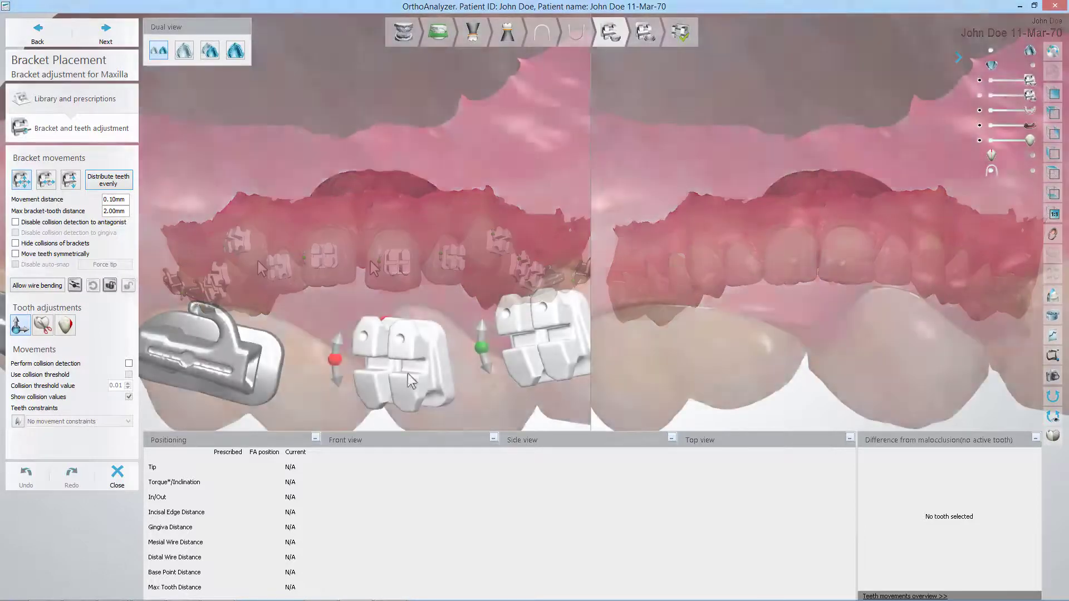
pyautogui.click(451, 363)
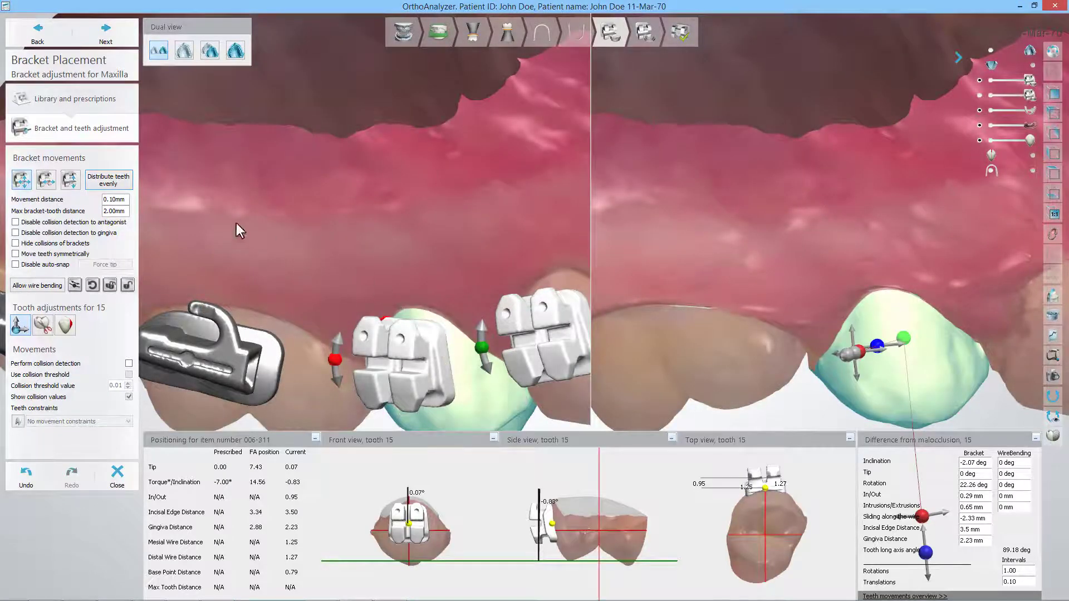
pyautogui.click(16, 233)
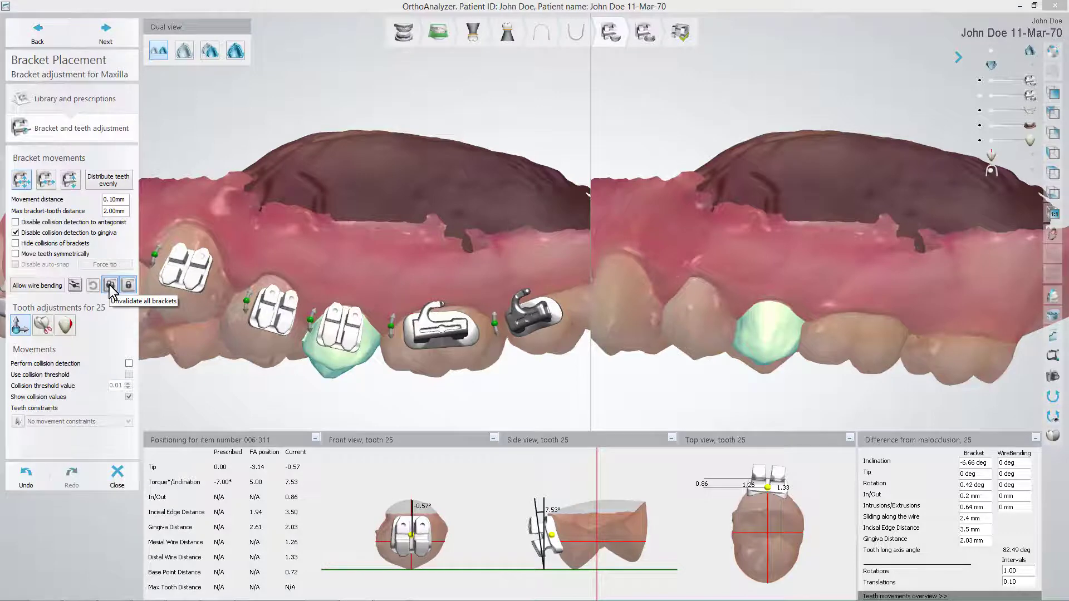
# Step: For the mandible, disable collision detection to antagonist and gingiva, and validate all its brackets
pyautogui.click(119, 38)
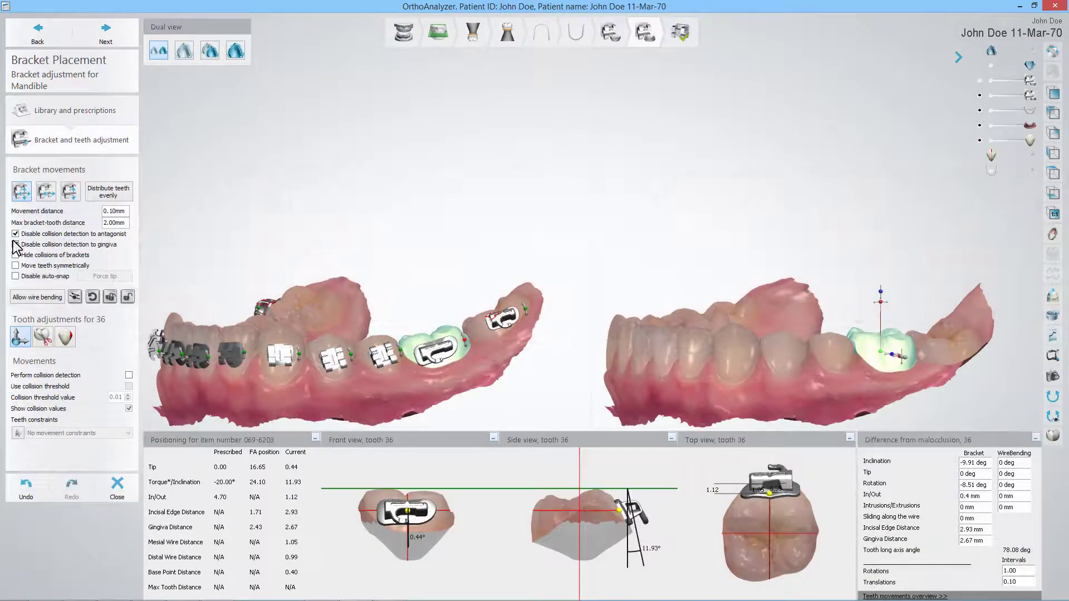
pyautogui.click(16, 245)
pyautogui.click(110, 297)
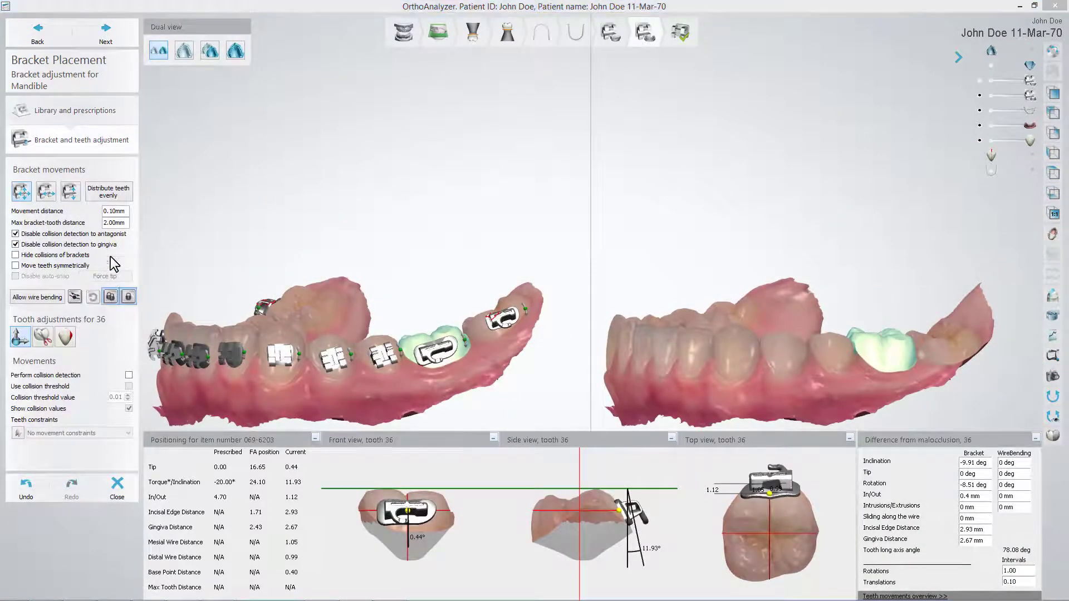
# Step: Proceed to the final validation stage and validate the finished bracket placement
pyautogui.click(120, 38)
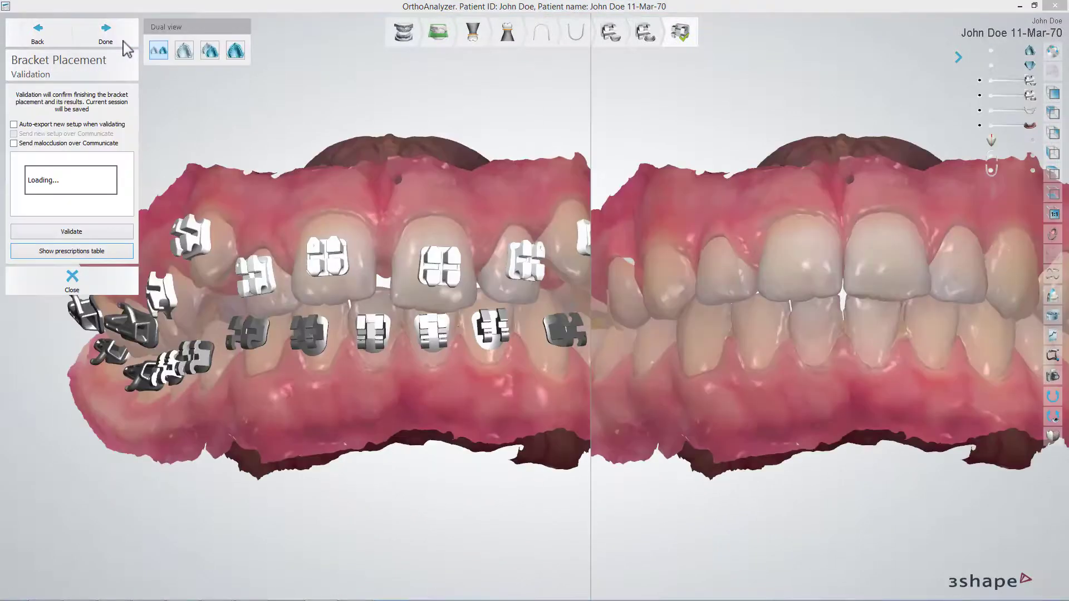
pyautogui.moveTo(735, 241)
pyautogui.mouseDown(button='right')
pyautogui.moveTo(715, 239)
pyautogui.moveTo(743, 246)
pyautogui.moveTo(734, 247)
pyautogui.mouseUp(button='right')
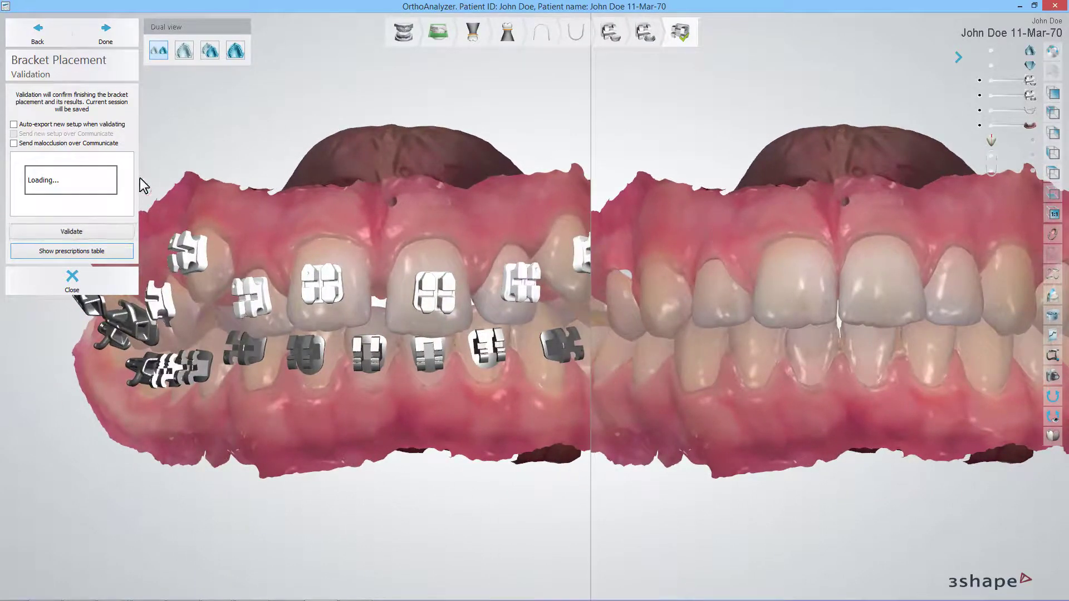
pyautogui.click(92, 231)
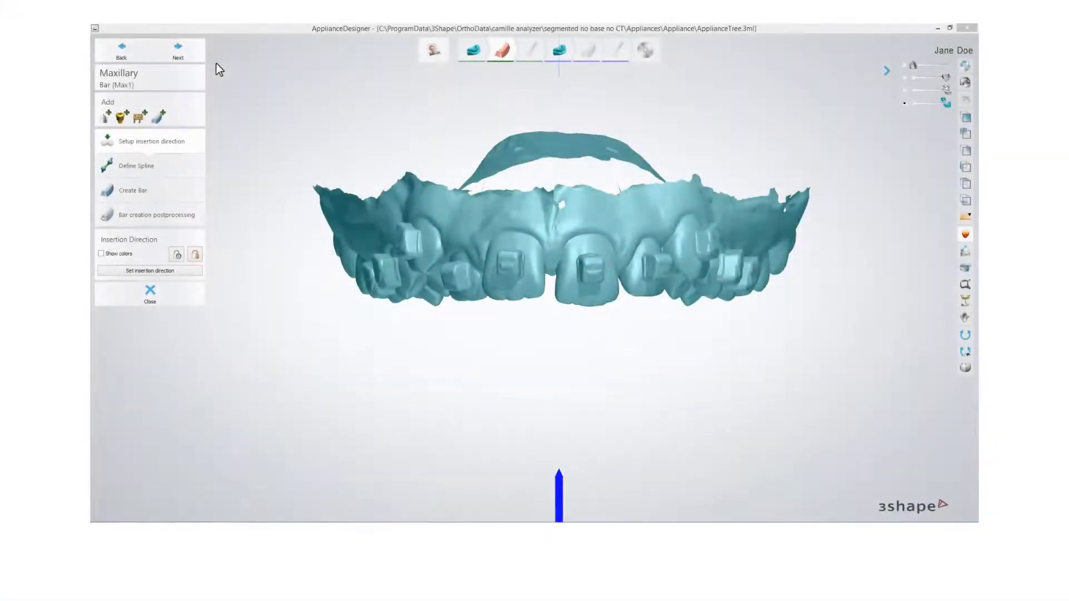
pyautogui.moveTo(509, 310)
pyautogui.mouseDown(button='right')
pyautogui.moveTo(511, 201)
pyautogui.moveTo(516, 304)
pyautogui.mouseUp(button='right')
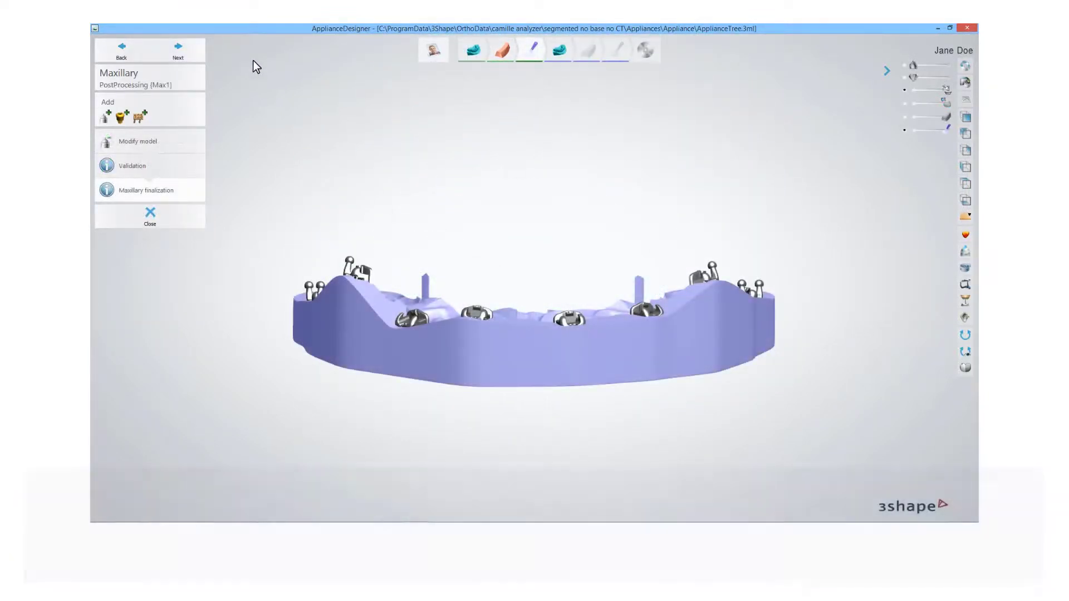
pyautogui.moveTo(417, 250); pyautogui.dragTo(305, 279, button='right')
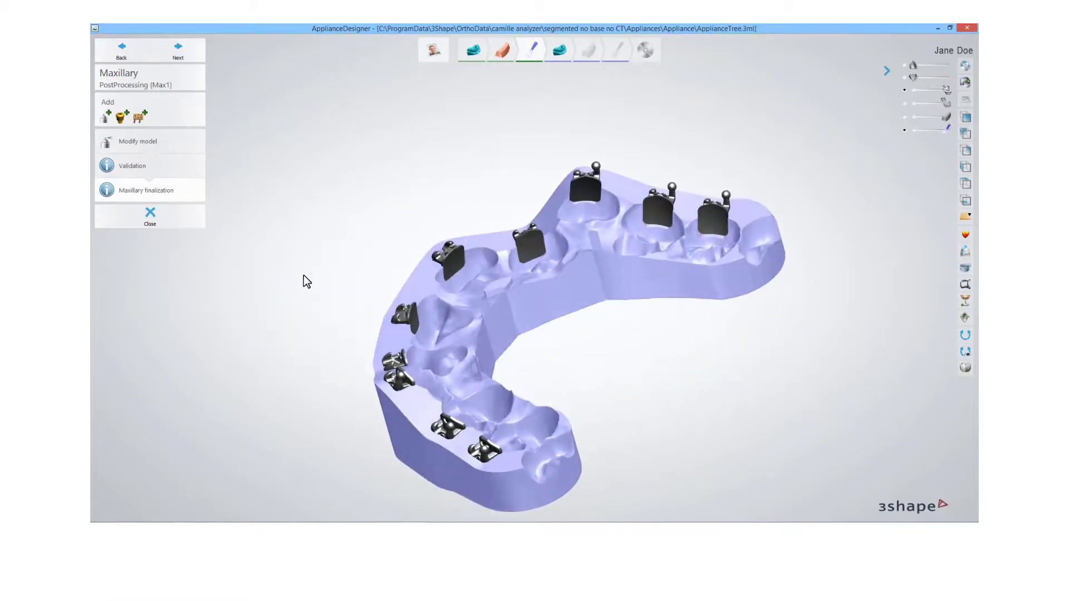